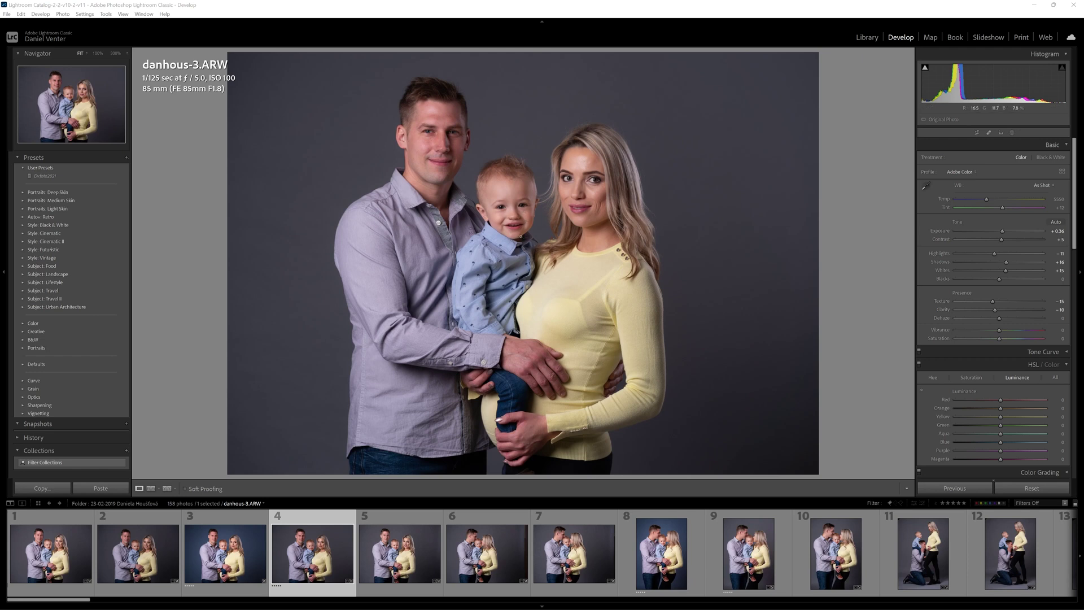
Step: Send danhous-3.ARW from Lightroom Classic to Photoshop 2022 with Edit In
right_click(486, 223)
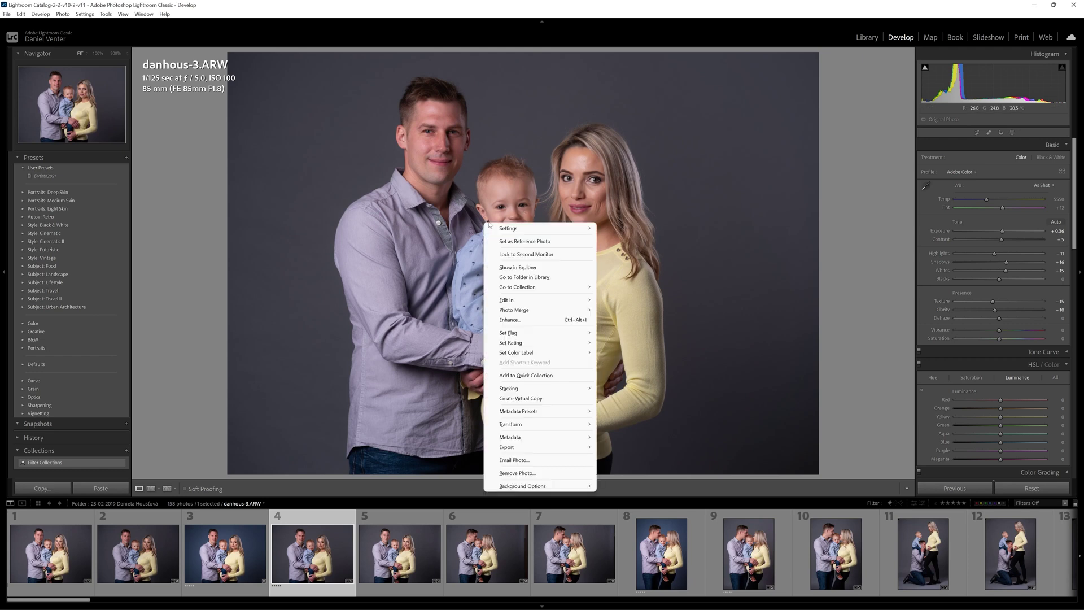
mouse_move(512, 303)
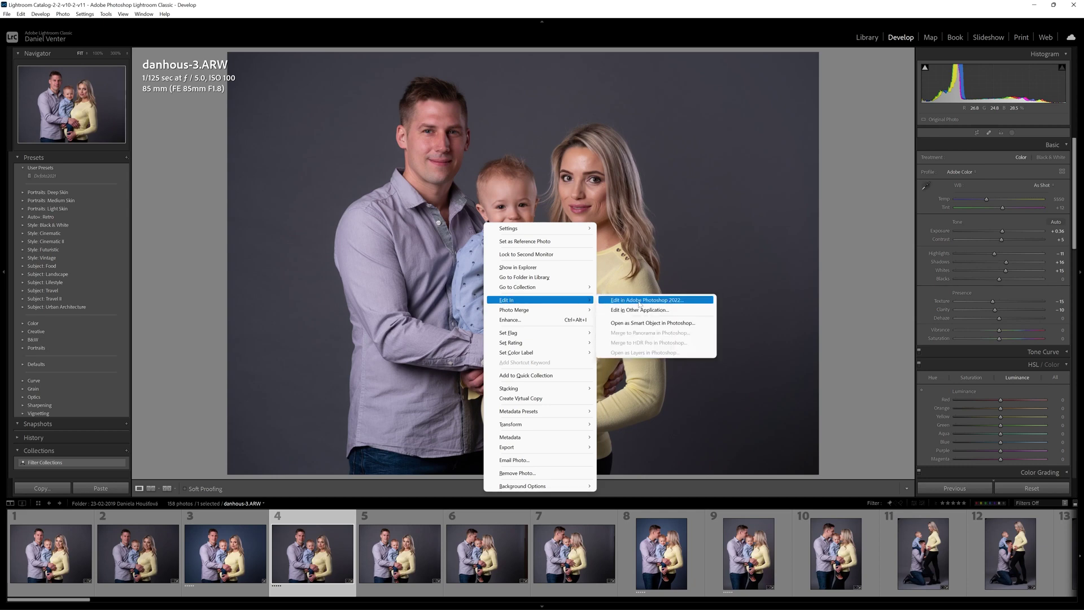
click(655, 303)
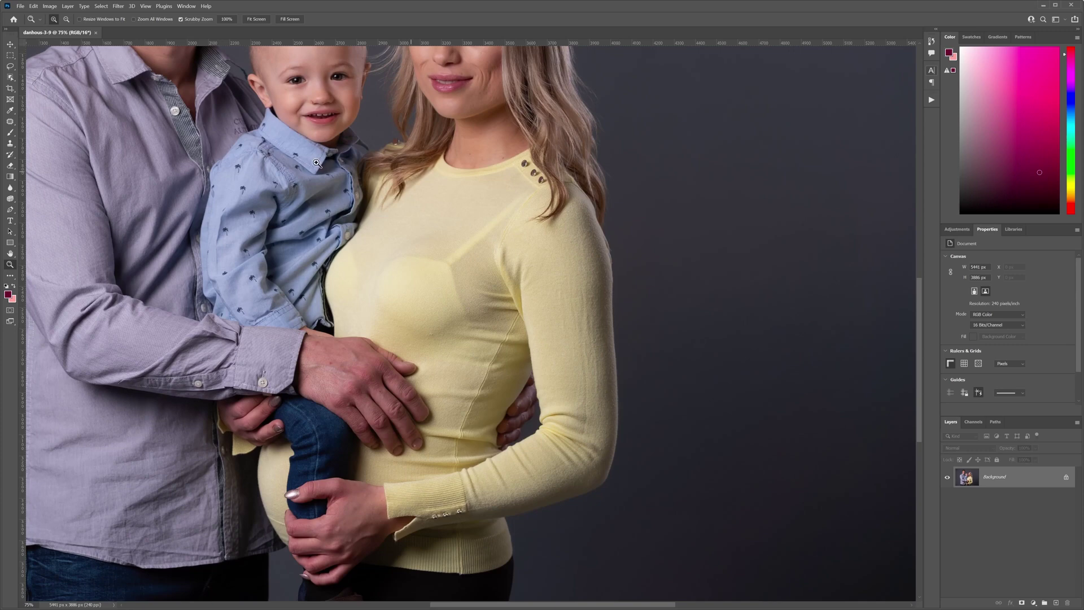
Step: Fit the portrait in view and use the Object Selection tool's Select Subject on the three family members
drag(369, 163, 339, 137)
drag(270, 55, 284, 55)
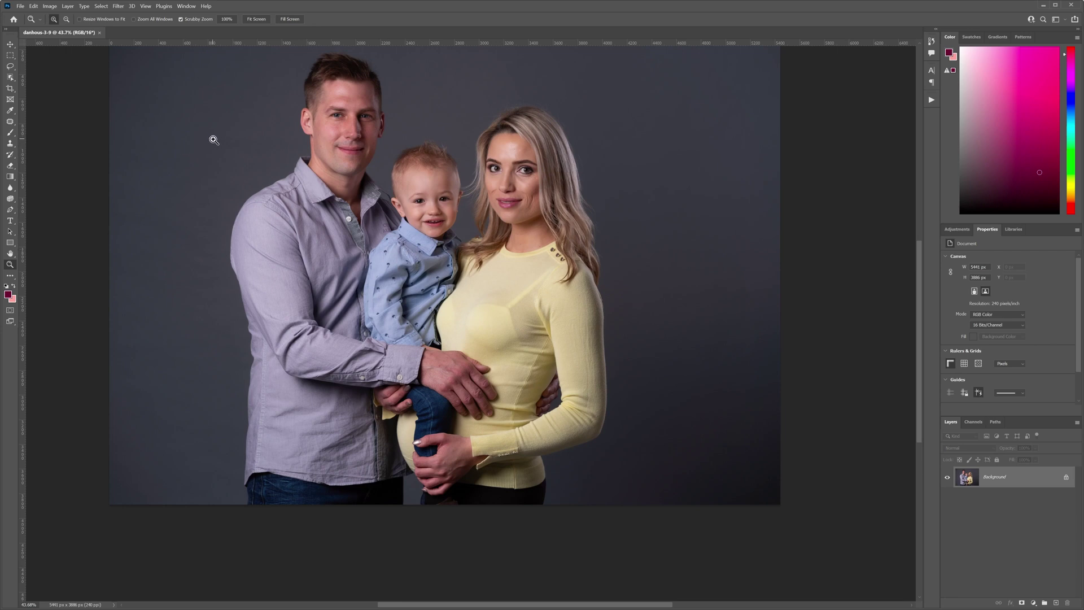
click(9, 78)
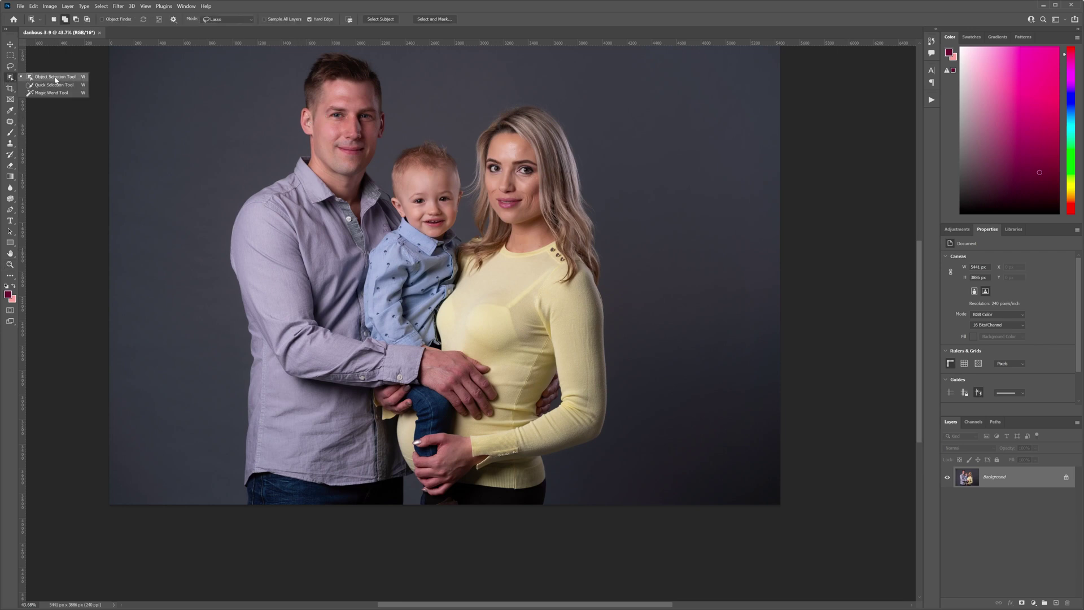
click(55, 79)
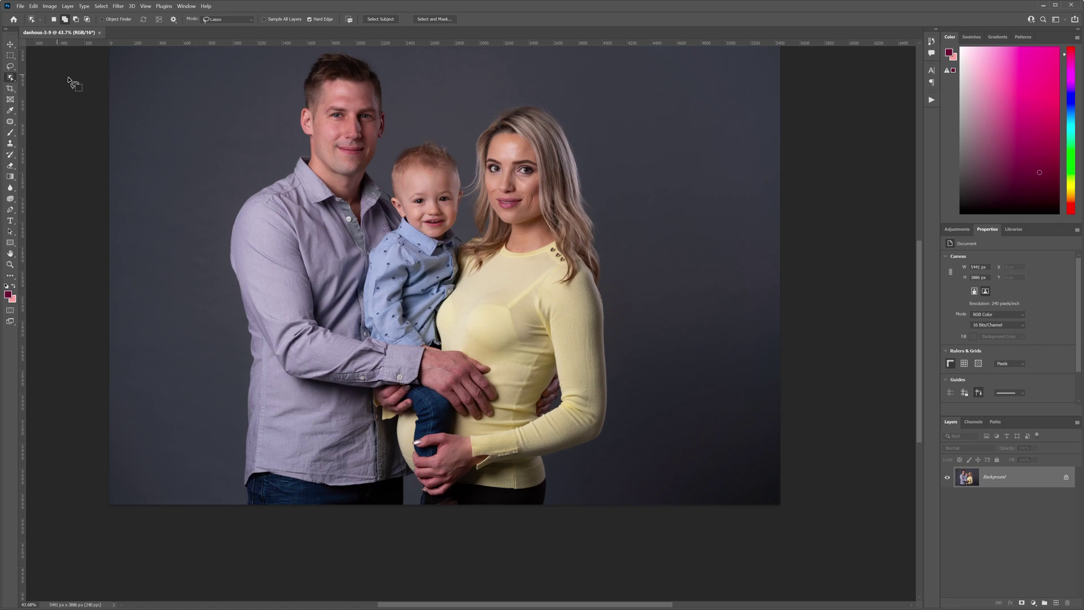
click(384, 21)
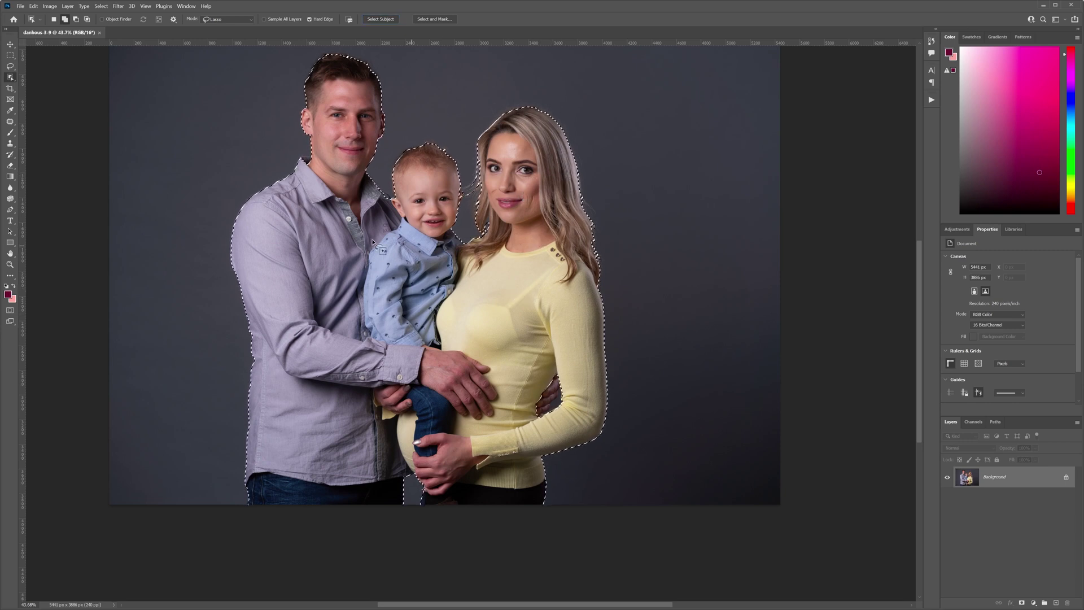
Step: With Alt held, subtract the grey gap between the woman's arm and waist near her hands
click(11, 264)
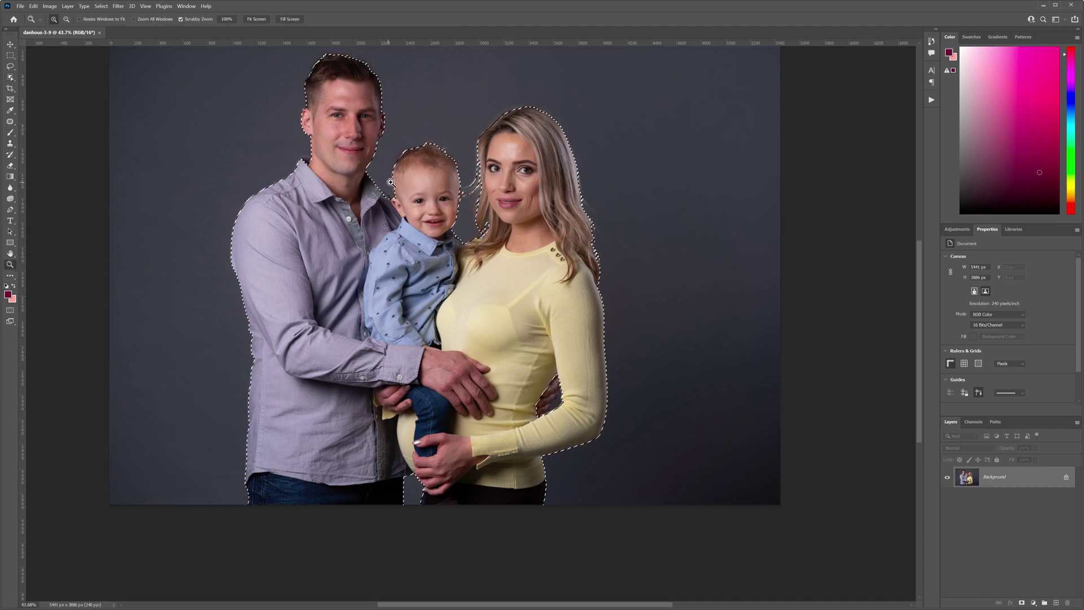
mouse_move(398, 195)
mouse_down()
mouse_move(413, 169)
mouse_move(397, 188)
mouse_up()
drag(452, 293, 503, 193)
click(11, 78)
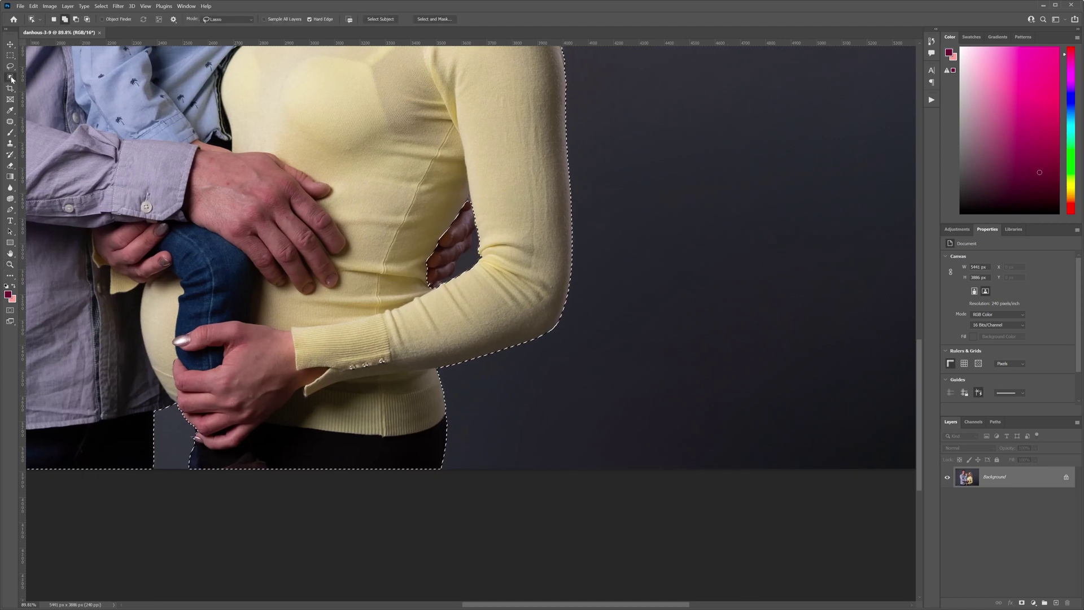
mouse_move(490, 194)
mouse_down()
mouse_move(435, 194)
mouse_move(402, 252)
mouse_move(408, 293)
mouse_move(449, 309)
mouse_move(524, 246)
mouse_move(506, 170)
mouse_move(490, 189)
mouse_up()
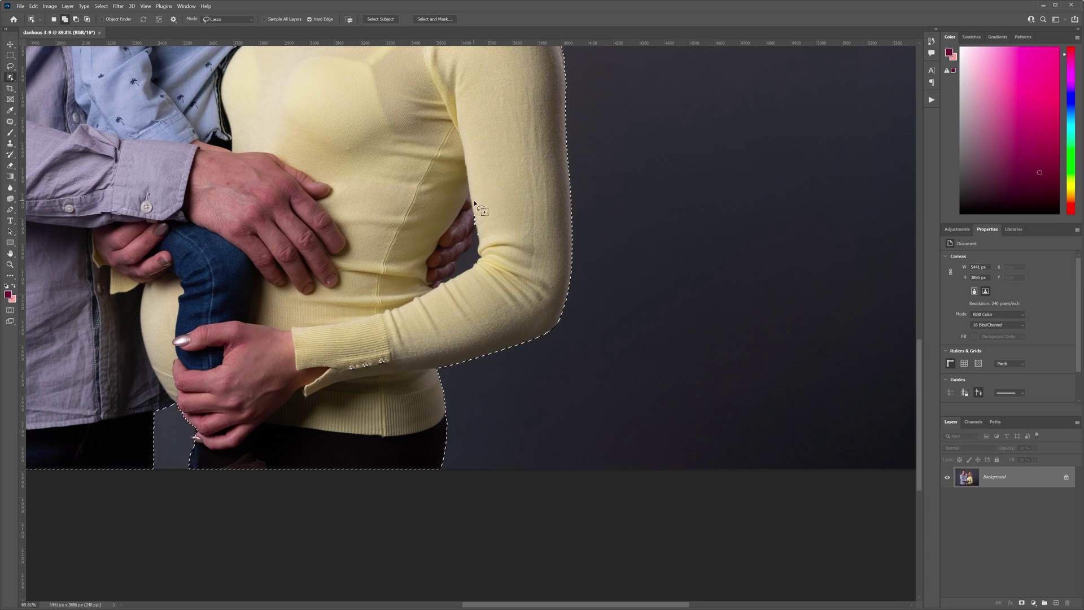
key(alt)
mouse_move(480, 221)
mouse_down()
mouse_move(439, 285)
mouse_move(450, 291)
mouse_move(482, 271)
mouse_move(480, 224)
mouse_move(481, 246)
mouse_up()
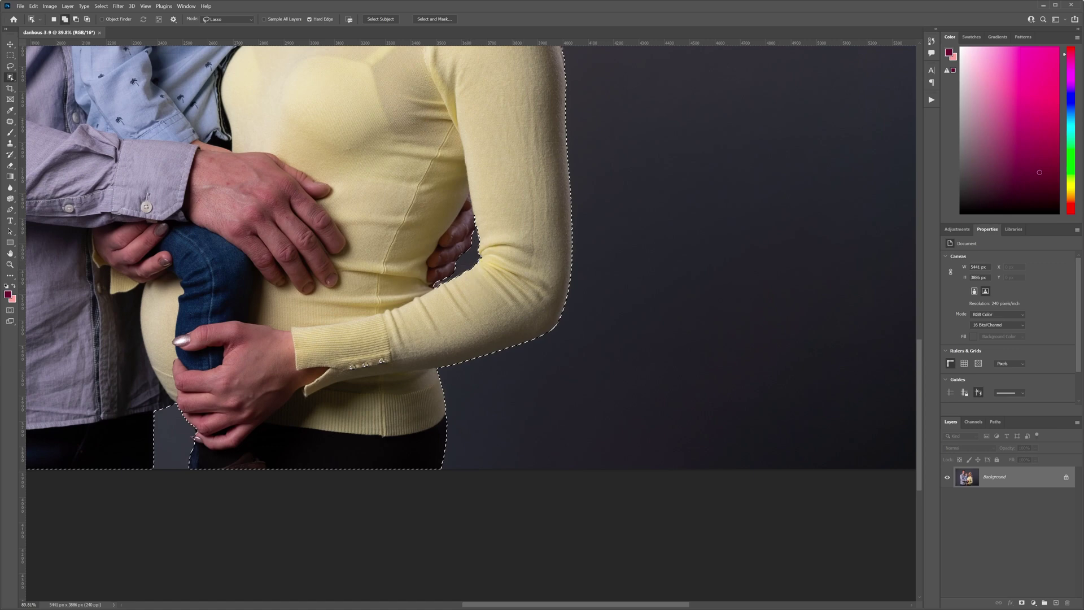
click(10, 264)
scroll(480, 247, down, 6)
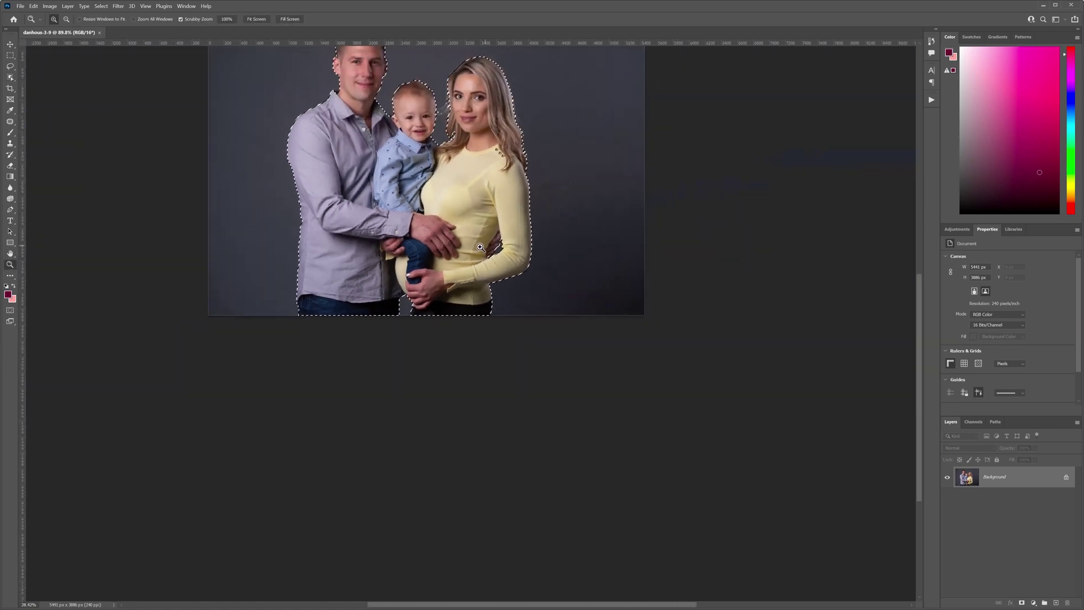
Step: Invert the selection onto the background and add a Photo Filter adjustment layer masked to it
scroll(445, 73, up, 2)
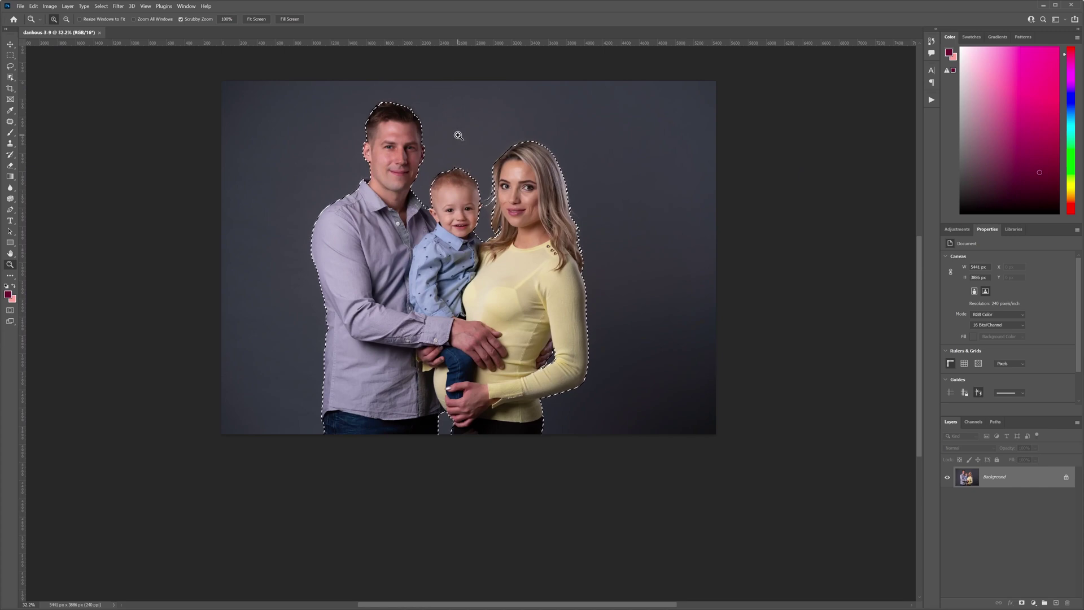
click(99, 7)
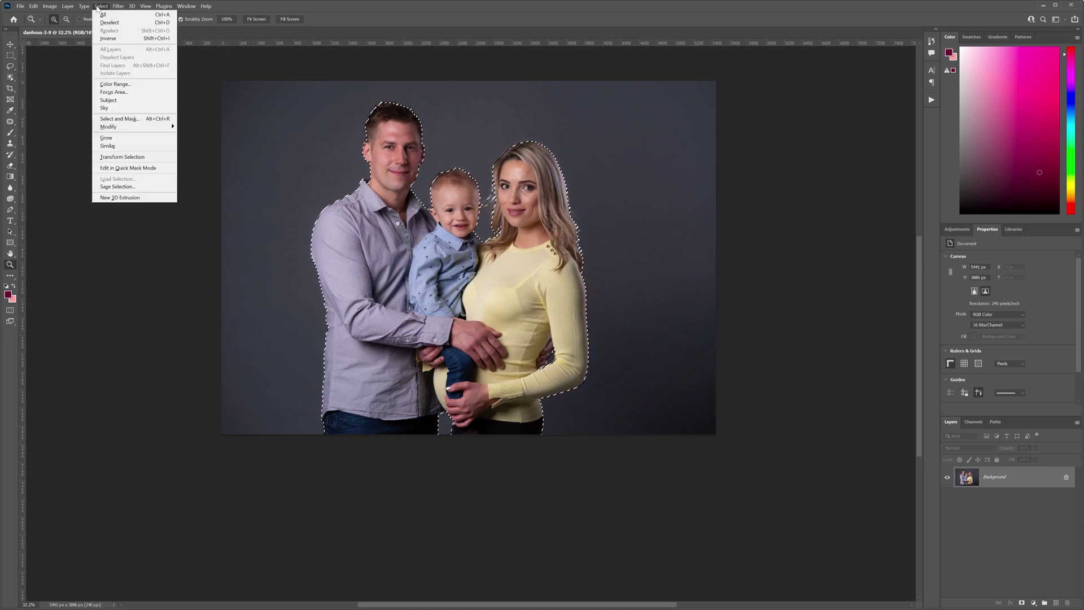
click(109, 39)
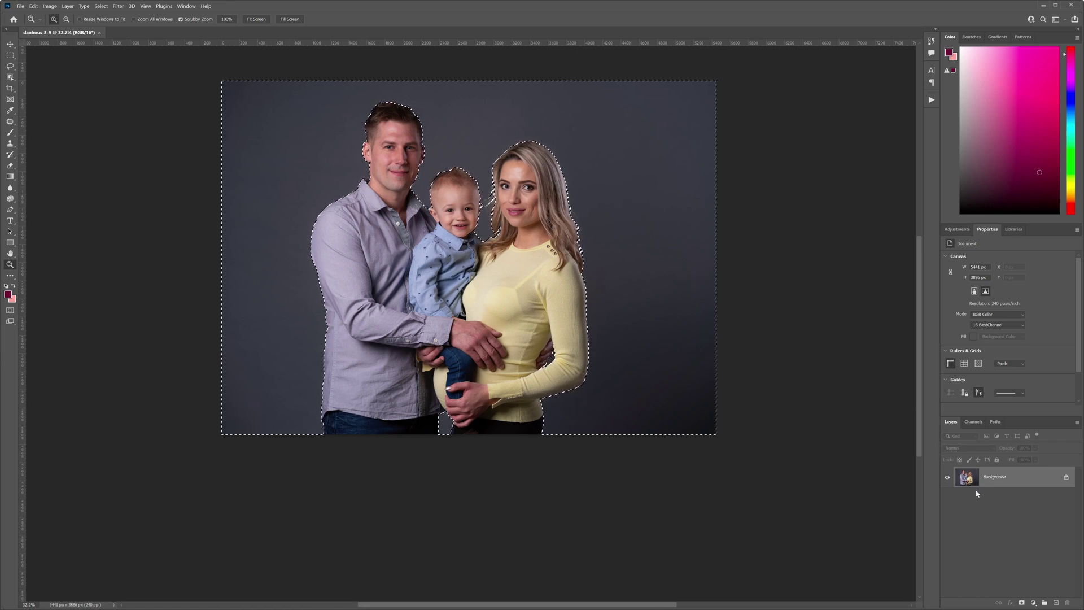
click(1034, 603)
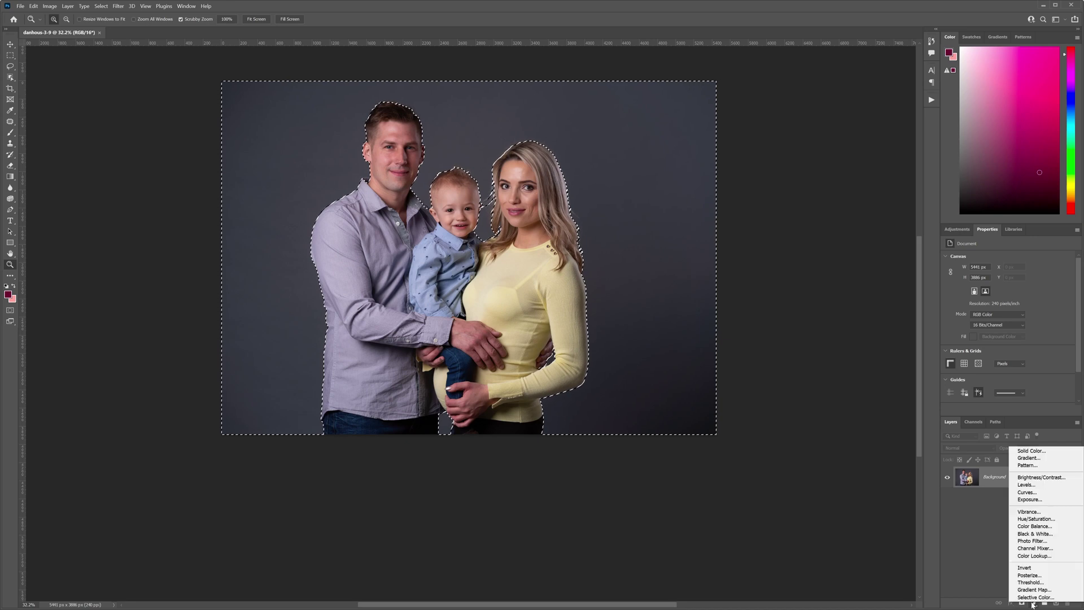
click(1037, 542)
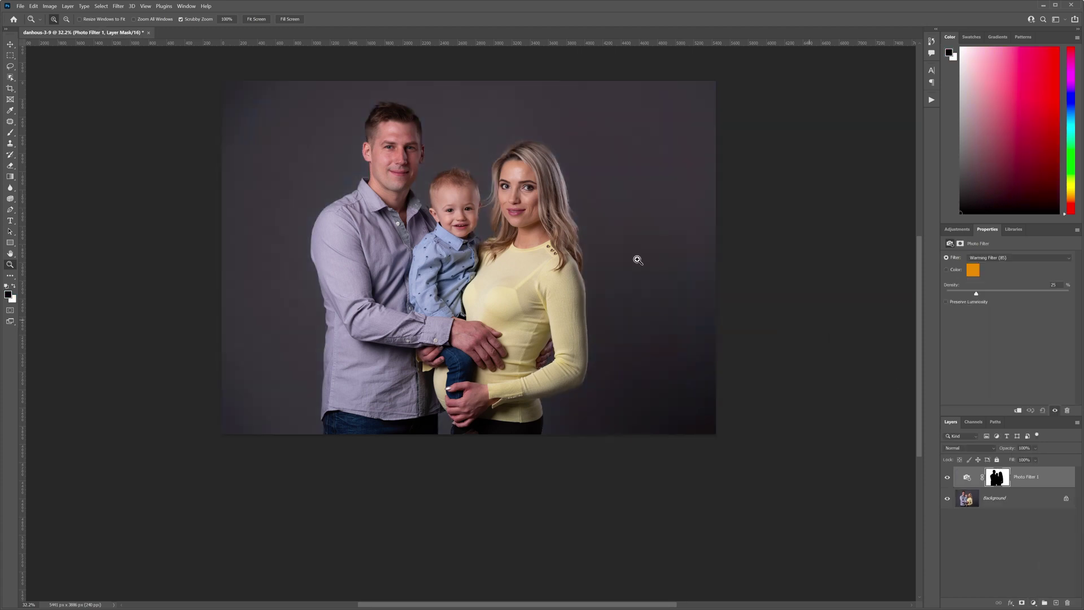
Step: Raise the Photo Filter density to about 54%, turning the backdrop deep reddish-brown
drag(512, 98, 520, 96)
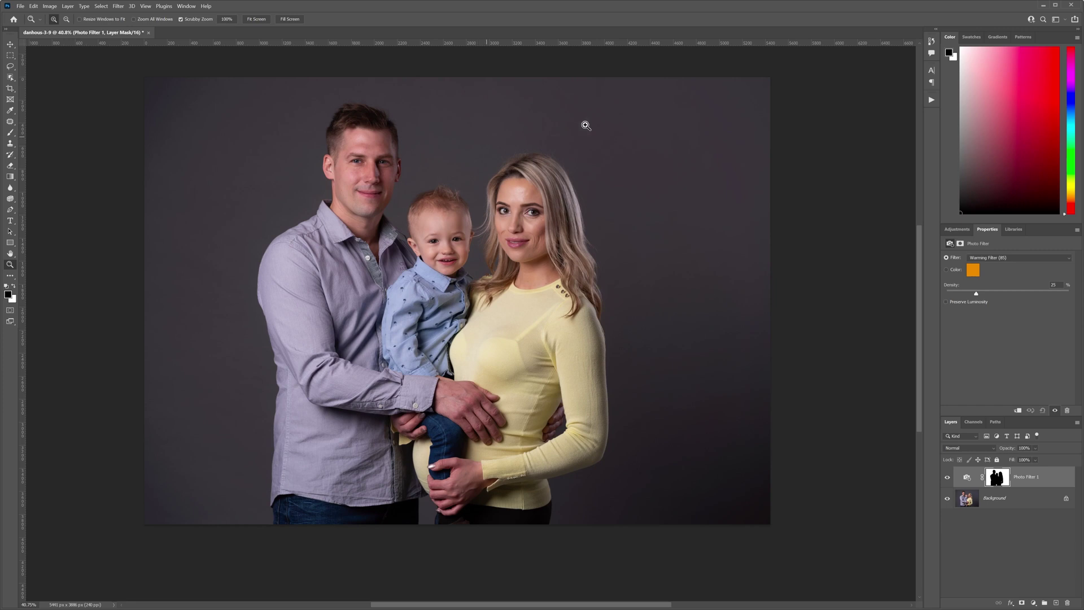
drag(979, 295, 984, 294)
mouse_move(1007, 294)
mouse_down()
mouse_move(1051, 294)
mouse_move(1014, 294)
mouse_up()
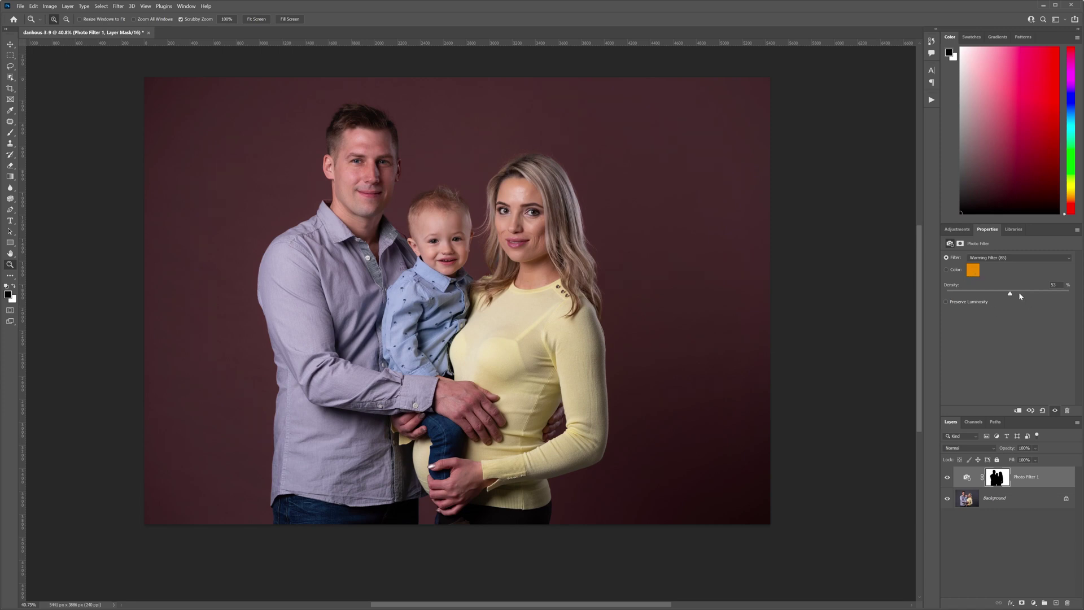
drag(1023, 296, 974, 299)
drag(1006, 300, 1010, 297)
Step: Switch the filter preset to Cooling Filter (82) and lower the density to 19%
click(1005, 258)
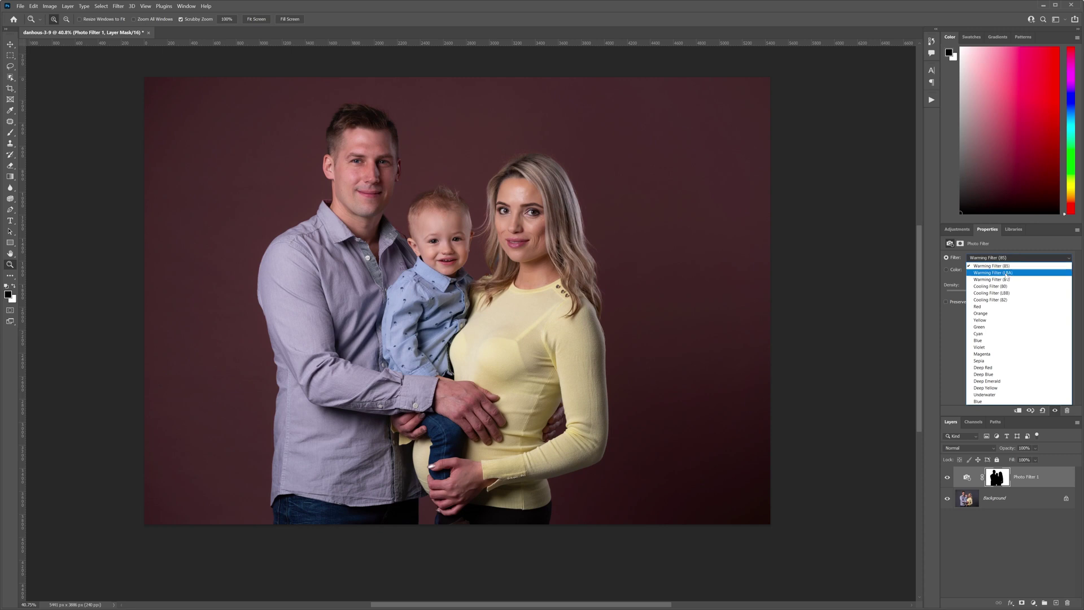
click(1005, 273)
click(1006, 259)
key(Down)
key(Down)
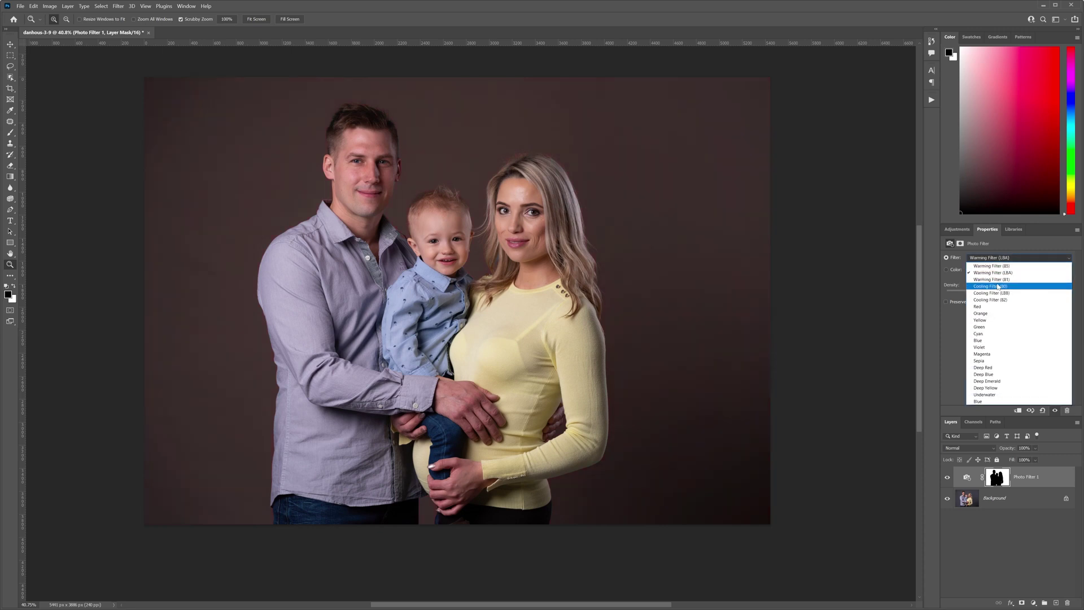
key(Return)
click(1006, 259)
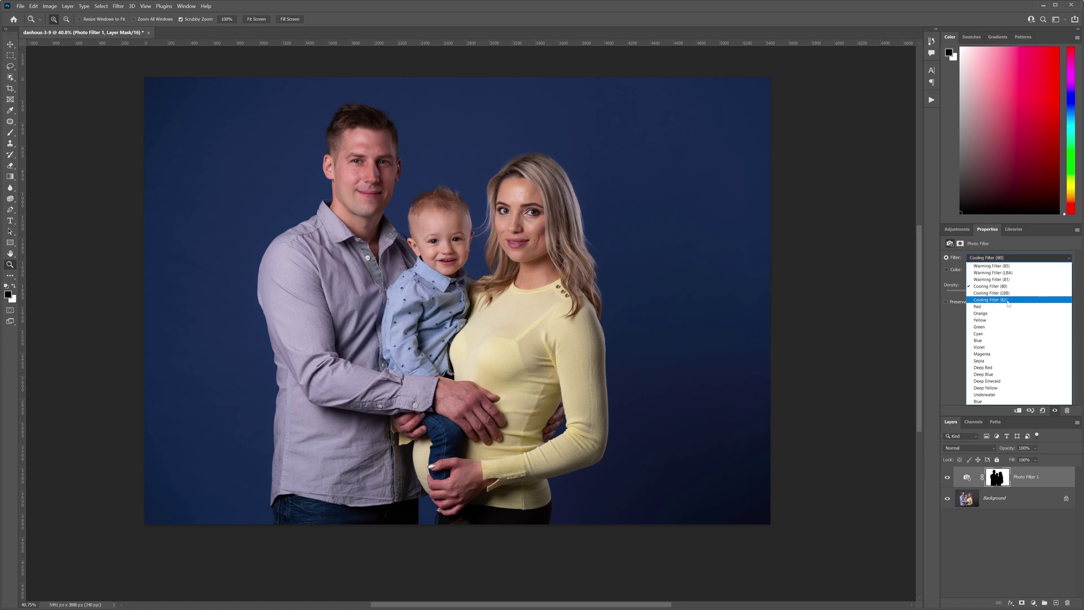
click(1003, 300)
drag(993, 296, 969, 296)
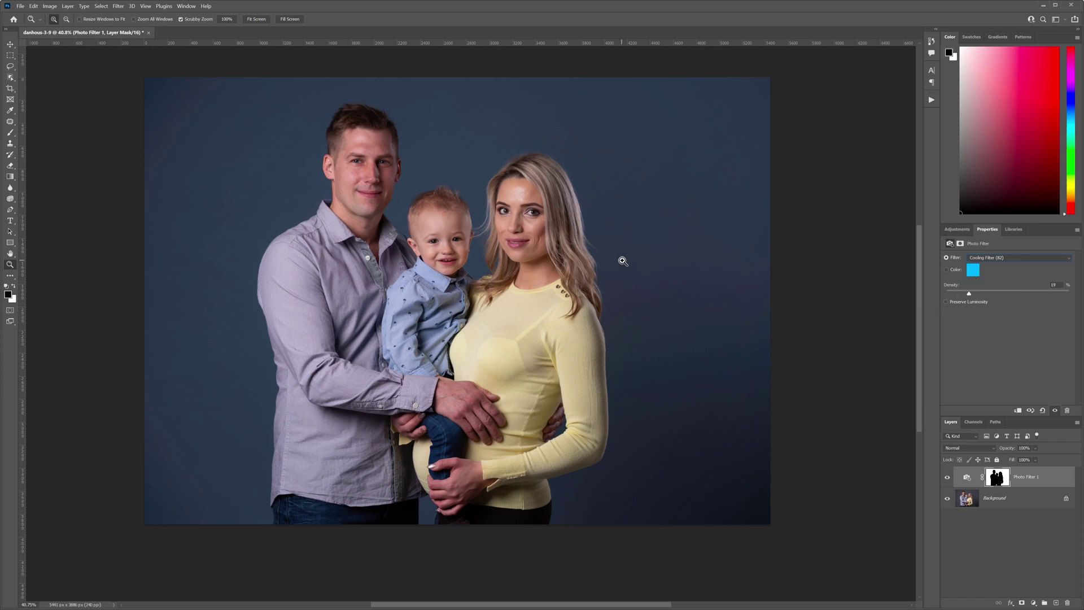
Step: Set a custom filter colour of 318dff after trying green and orange hues
click(1006, 259)
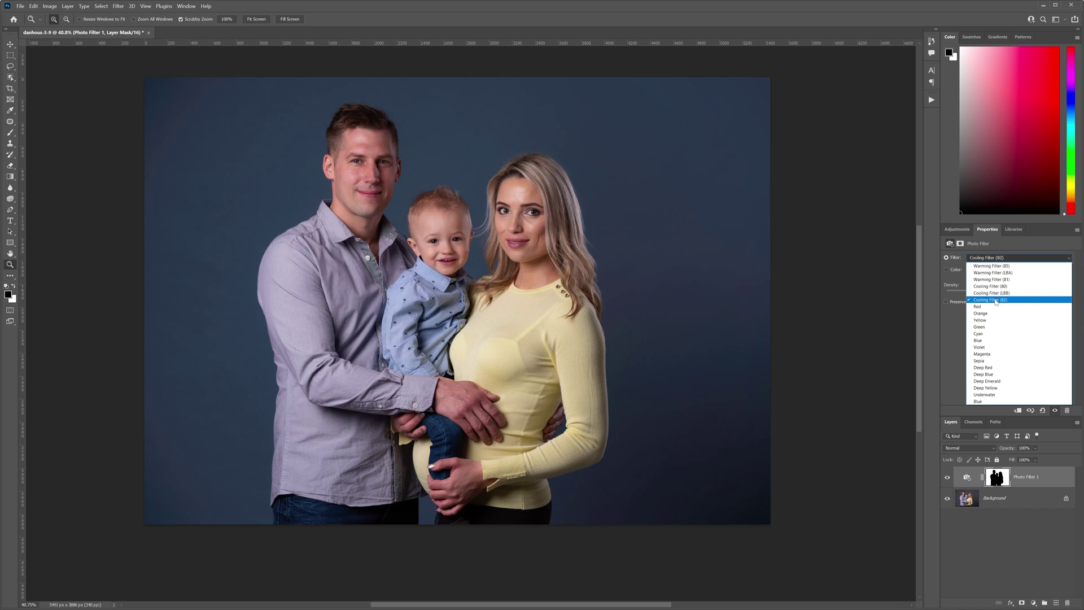
click(972, 299)
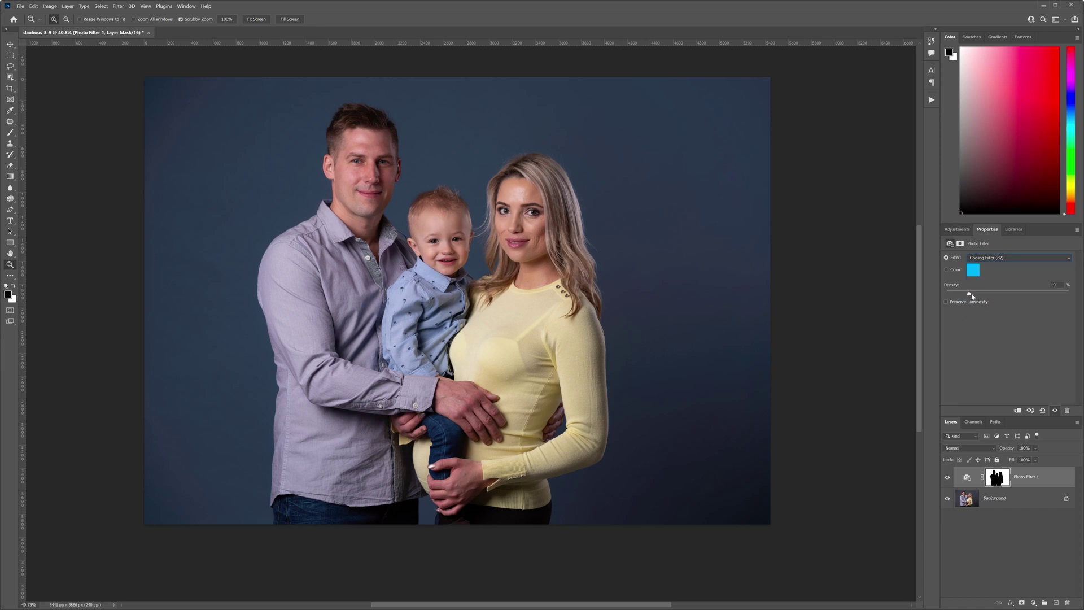
click(973, 270)
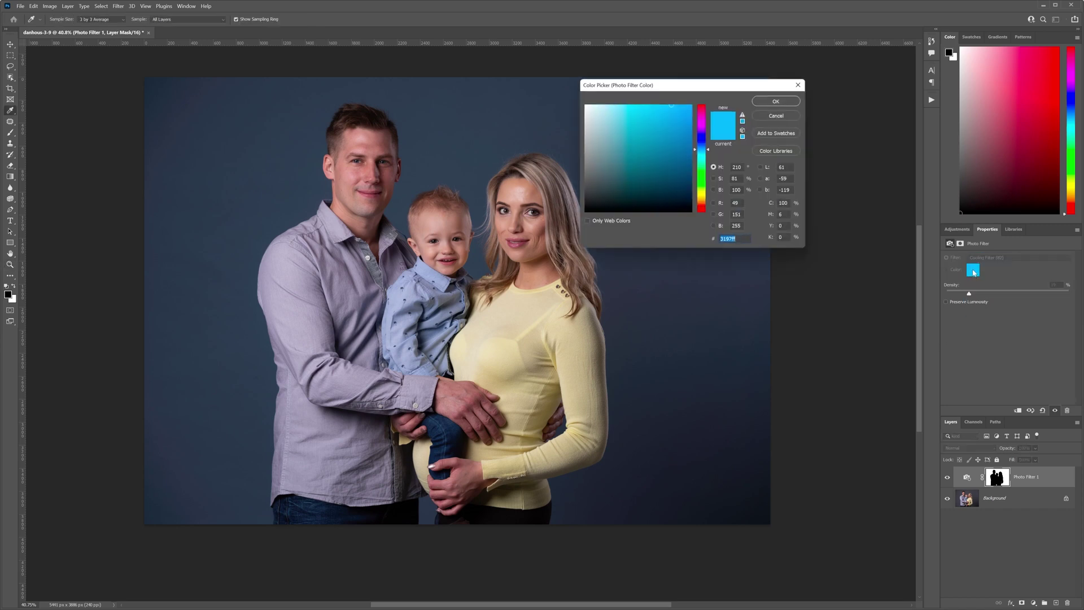
drag(697, 151, 698, 191)
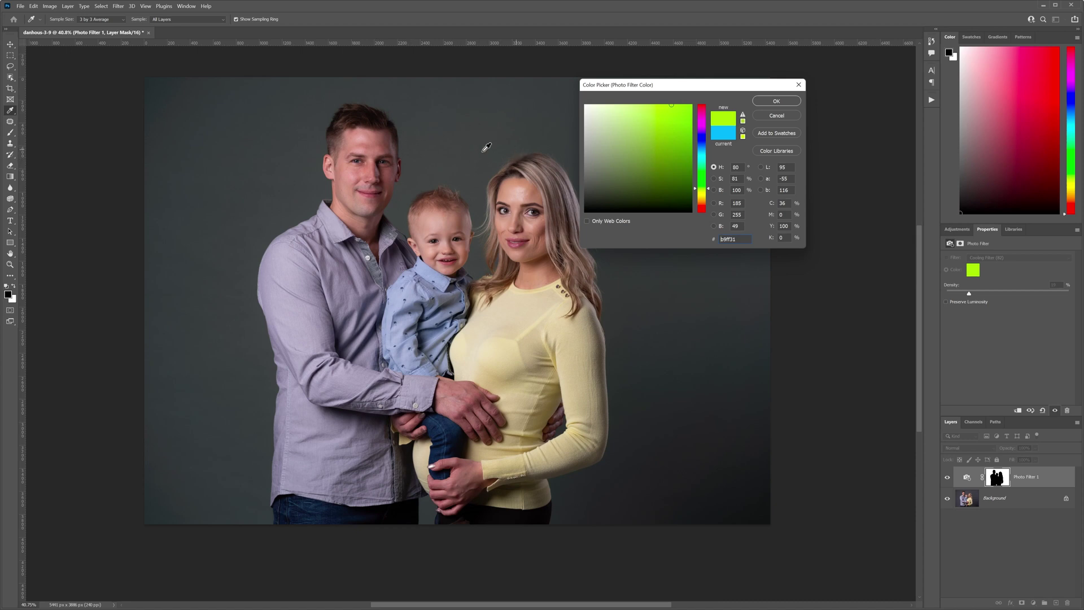
drag(696, 195, 697, 184)
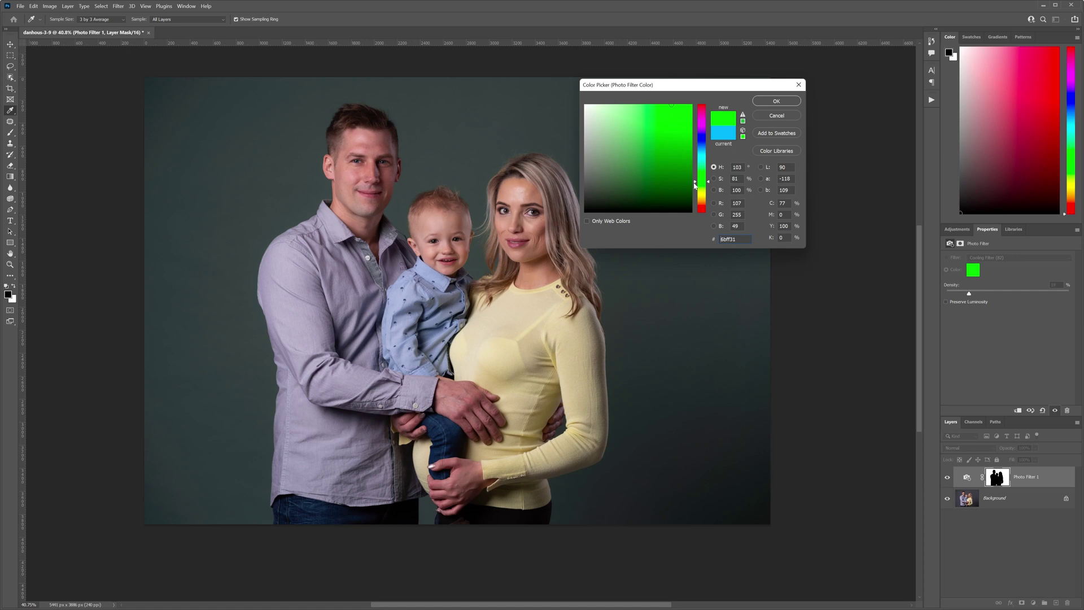
drag(695, 185, 699, 207)
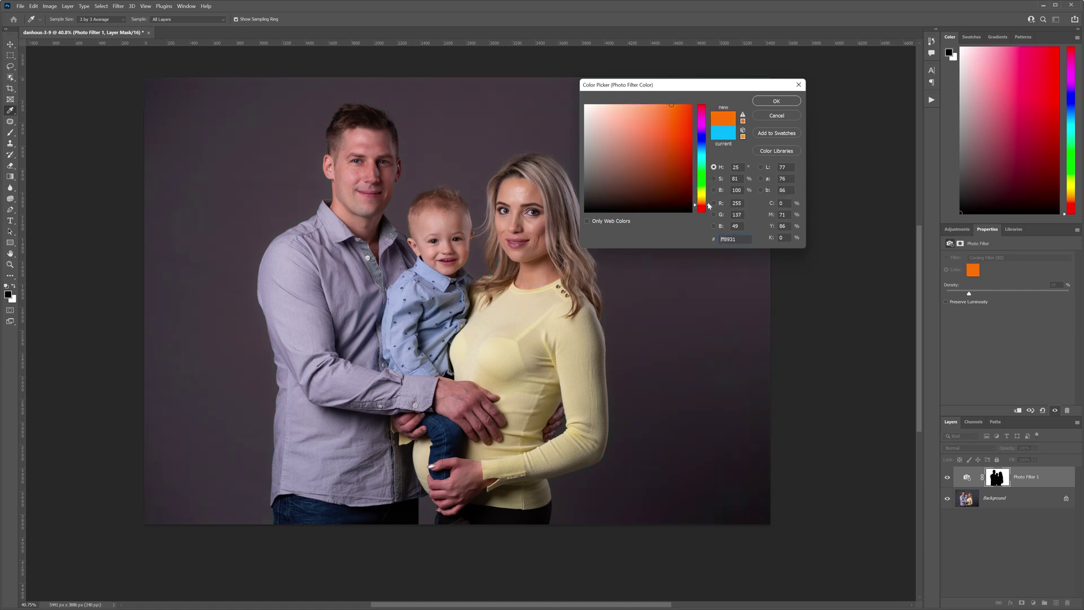
drag(698, 205, 695, 151)
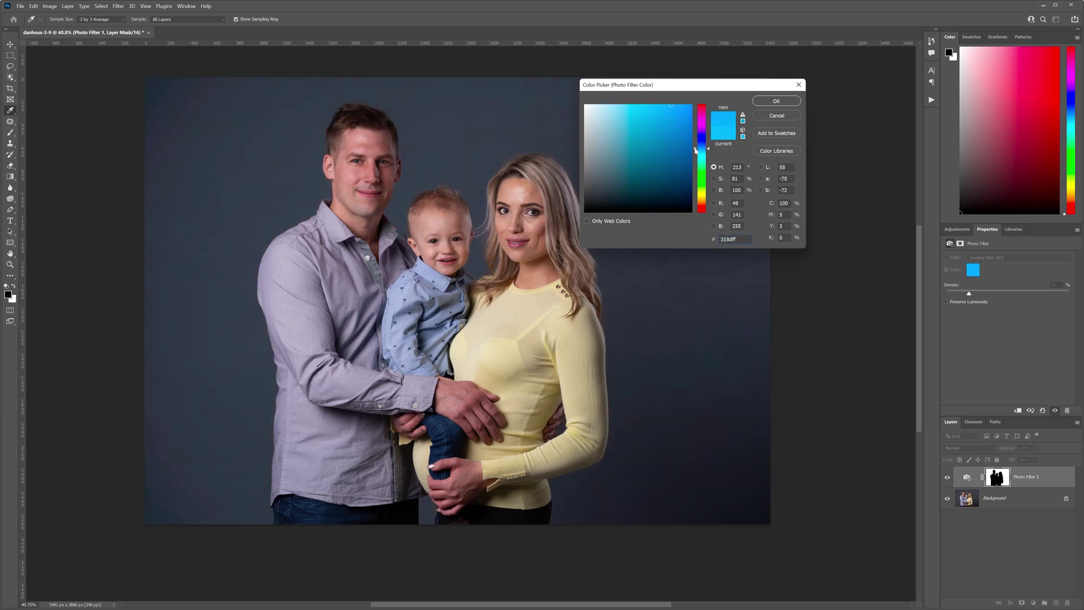
click(774, 101)
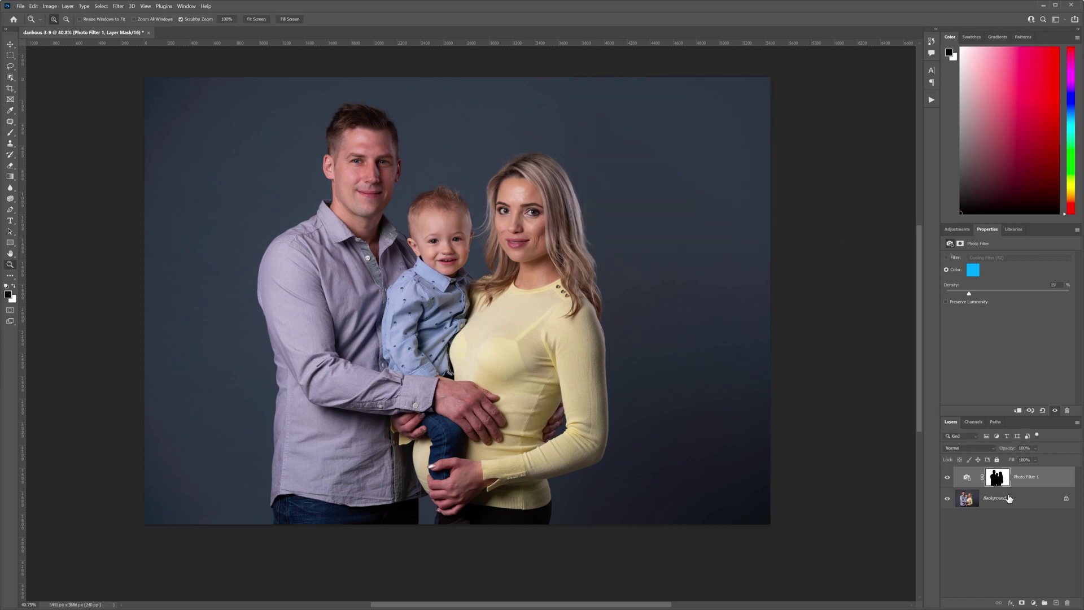
Step: Compare the tint on and off, turn on Preserve Luminosity, and set density to 26%
click(948, 478)
click(949, 477)
click(949, 478)
click(949, 478)
drag(969, 293, 976, 295)
click(960, 306)
drag(976, 294, 978, 295)
Step: Deepen the filter colour to blue 317aff
click(975, 271)
click(696, 150)
drag(696, 150, 696, 149)
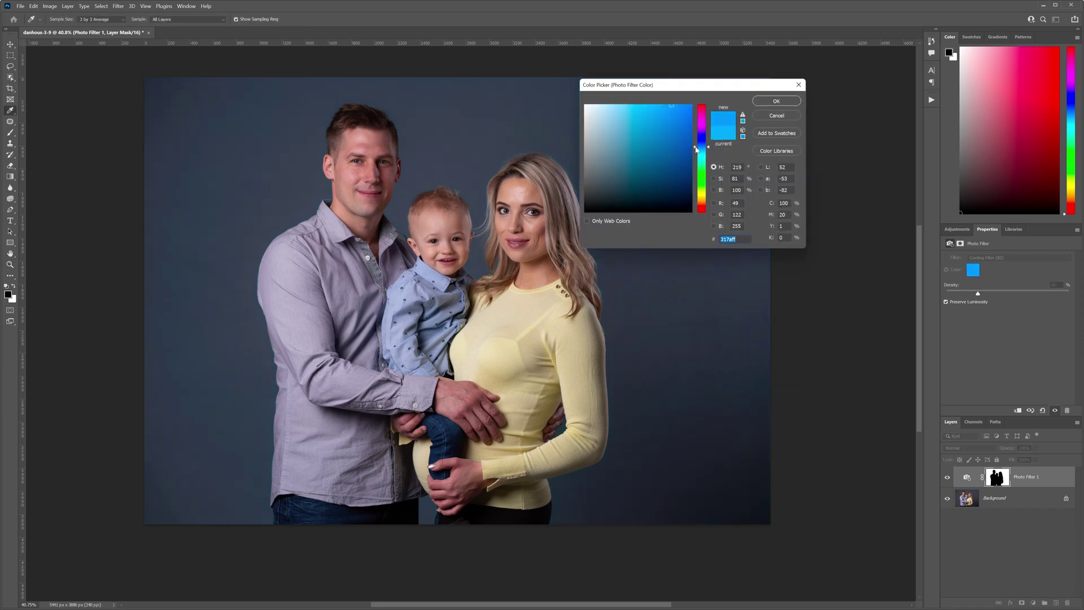
click(776, 101)
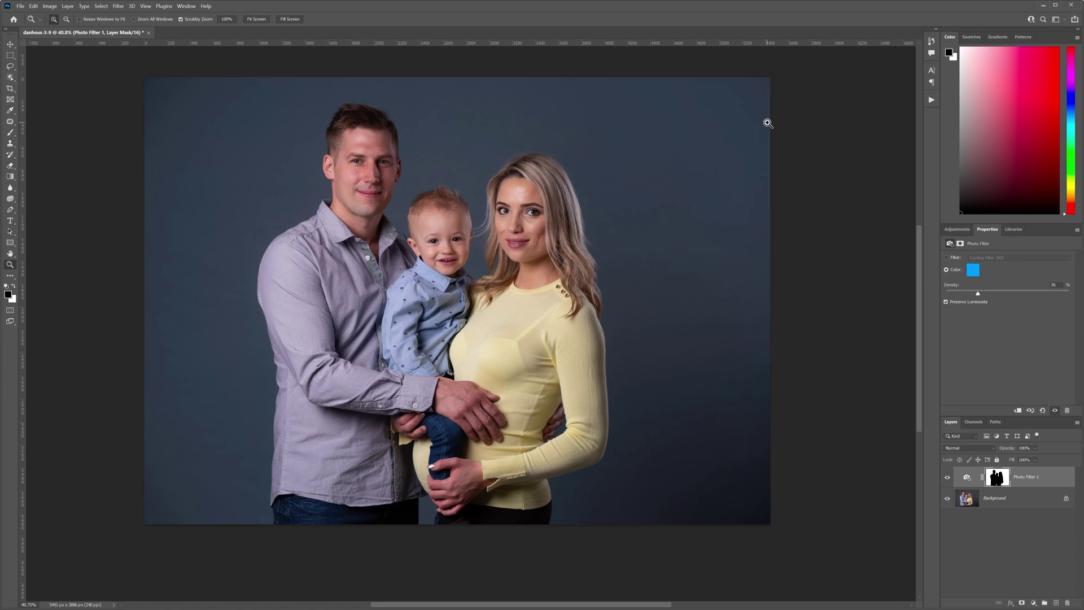